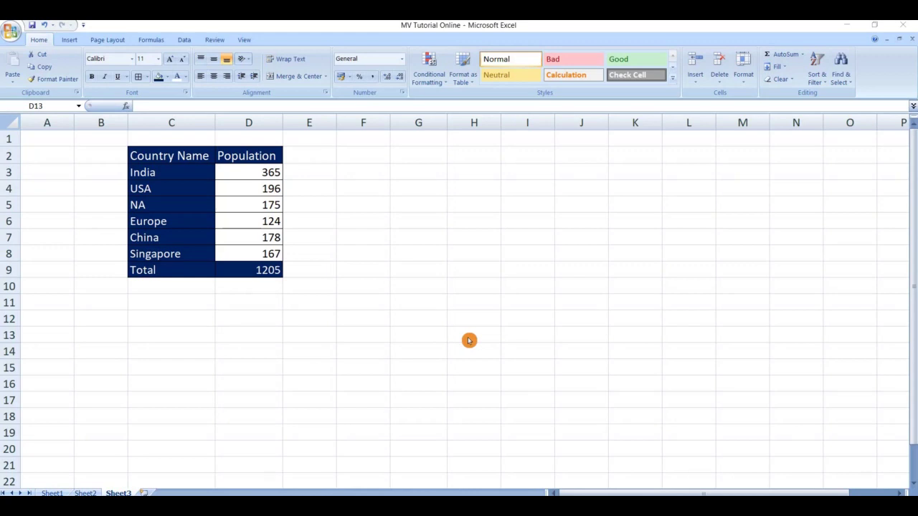
Step: Select the entire sheet and confirm all cells are Locked, with Hidden left off, in Format Cells
key("Up")
key("Up")
key("Up")
key("Up")
key("Left")
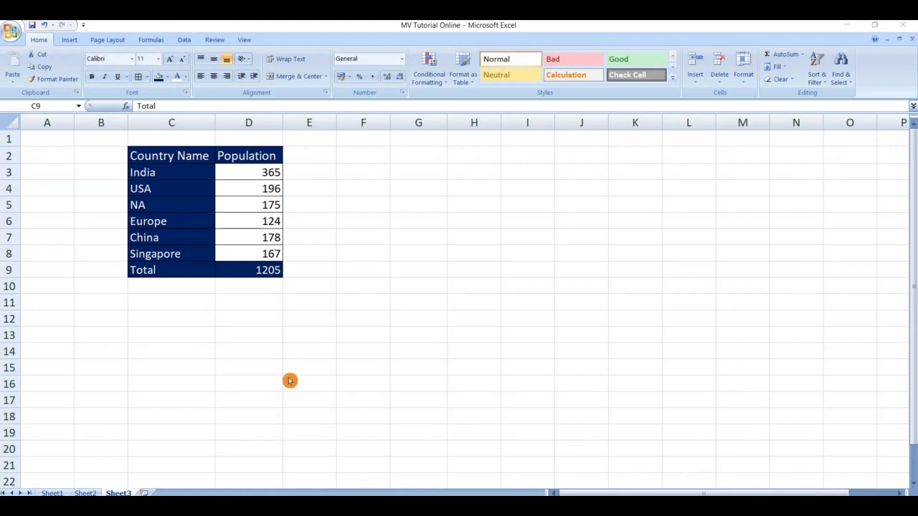
key("shift+Right")
left_click(9, 123)
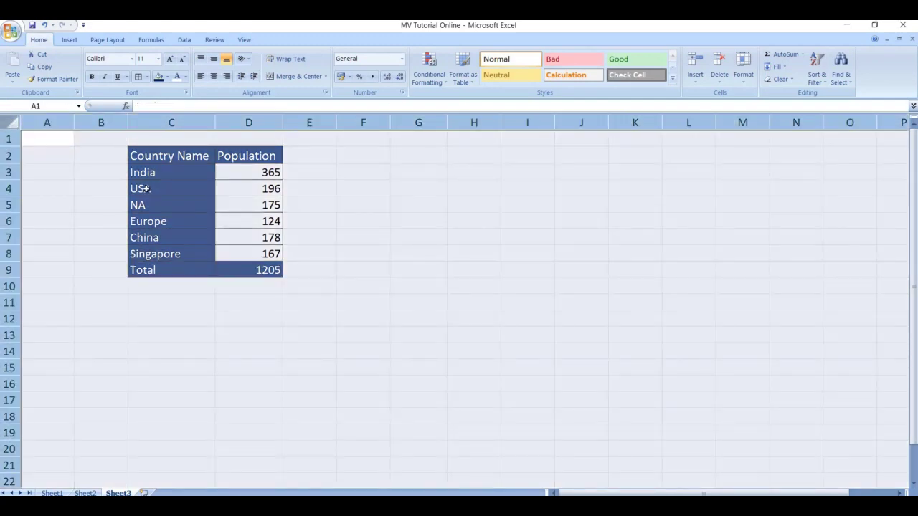
right_click(527, 185)
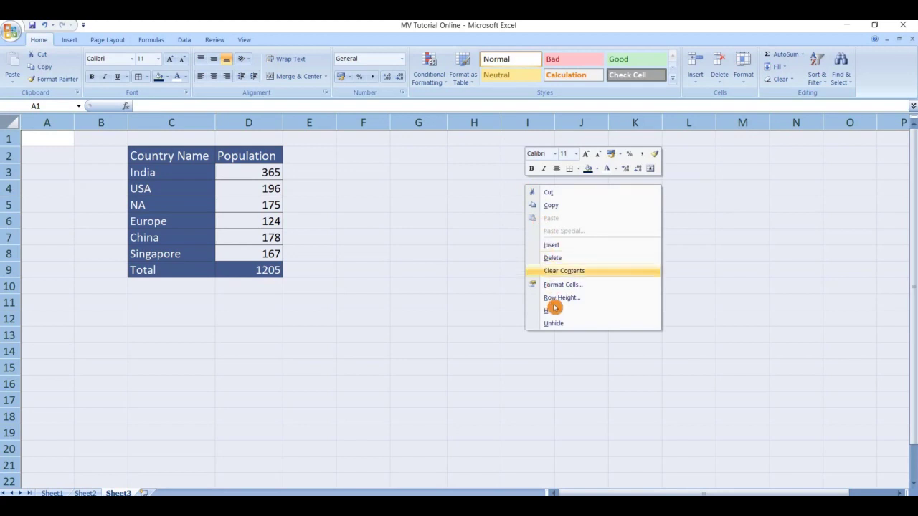
left_click(555, 285)
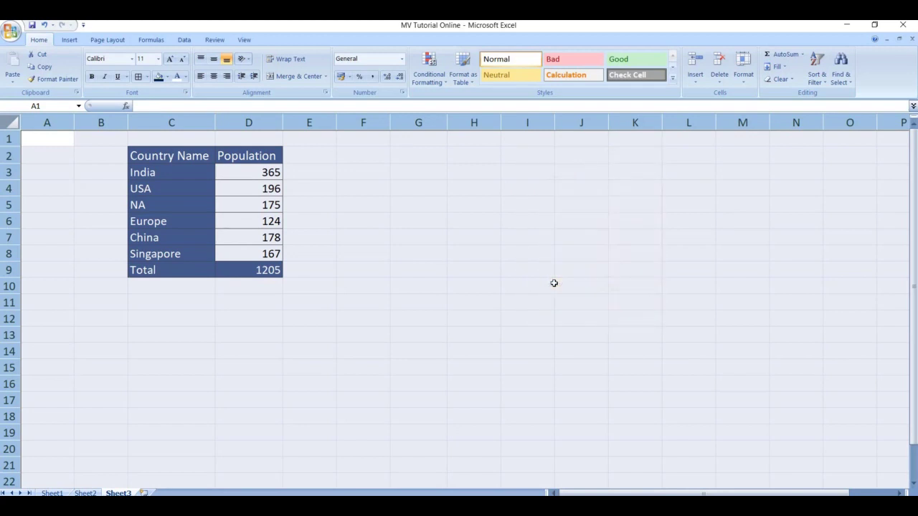
left_click(491, 315)
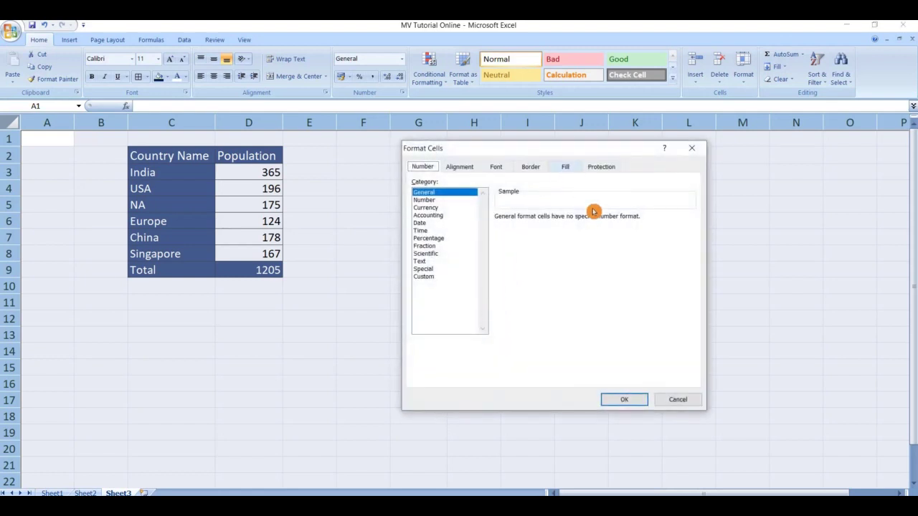
left_click(599, 170)
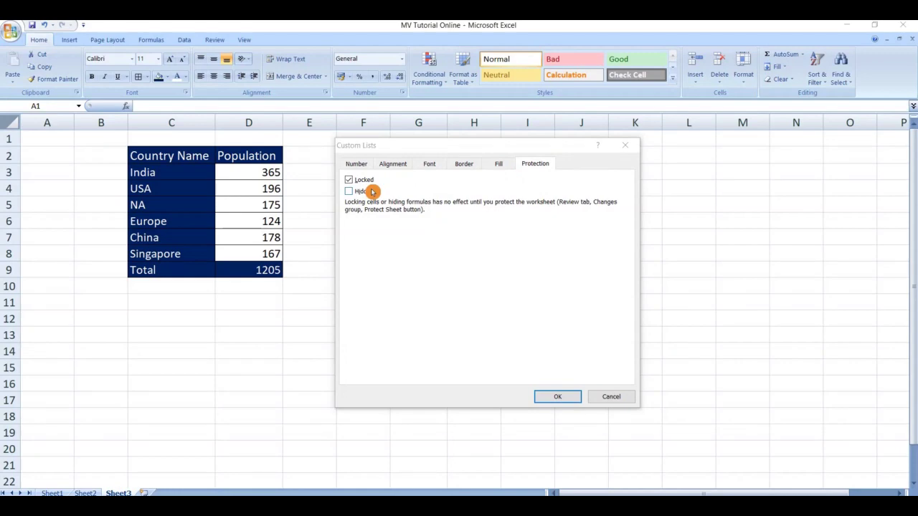
left_click(567, 397)
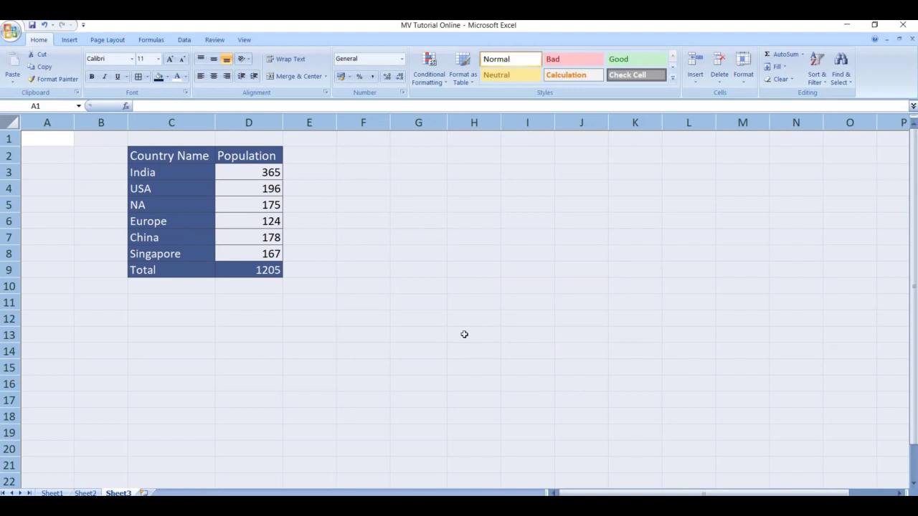
Step: Turn off the Locked setting for the six population values in D3:D8
left_click(380, 273)
left_click_drag(246, 174, 239, 250)
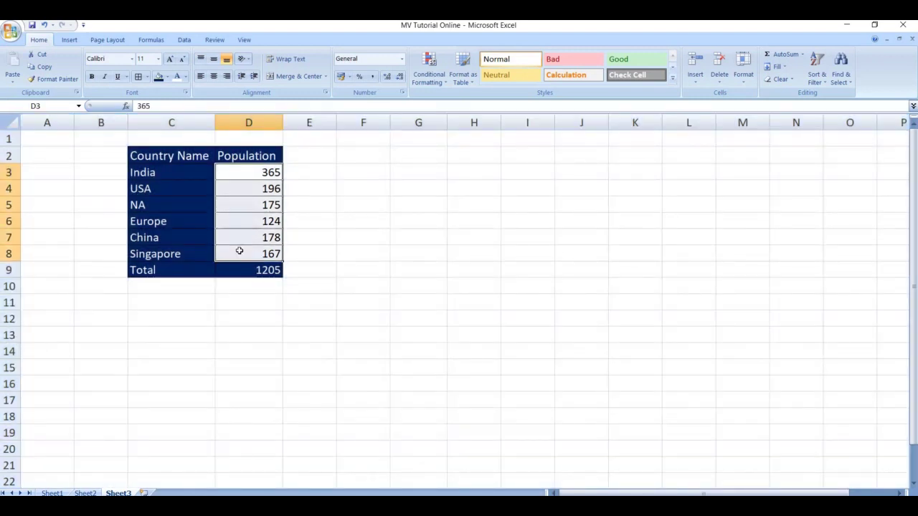
right_click(254, 173)
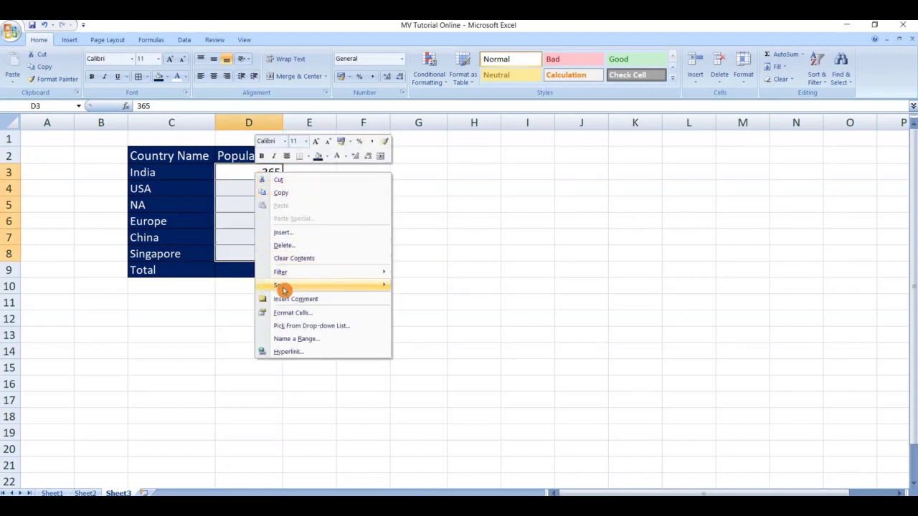
left_click(294, 312)
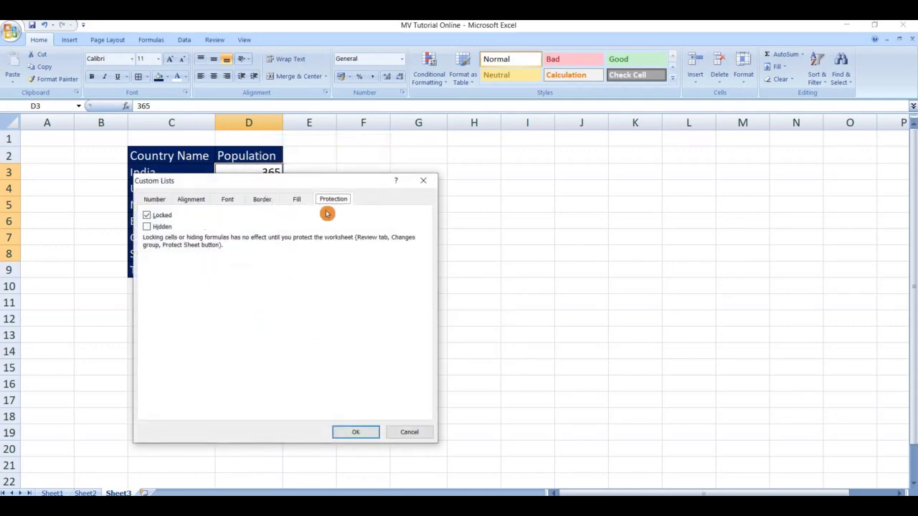
left_click(147, 215)
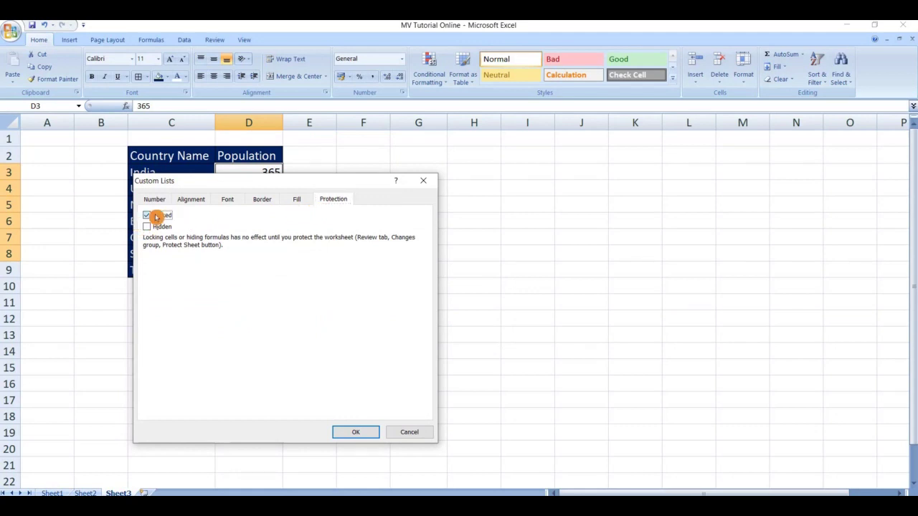
left_click(346, 432)
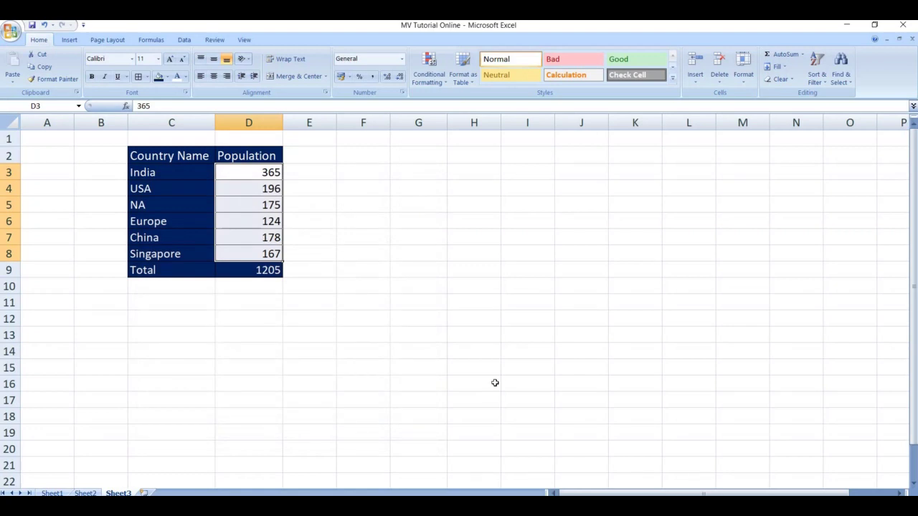
Step: Protect Sheet3 with a blank password, allowing selection of locked and unlocked cells
left_click(215, 39)
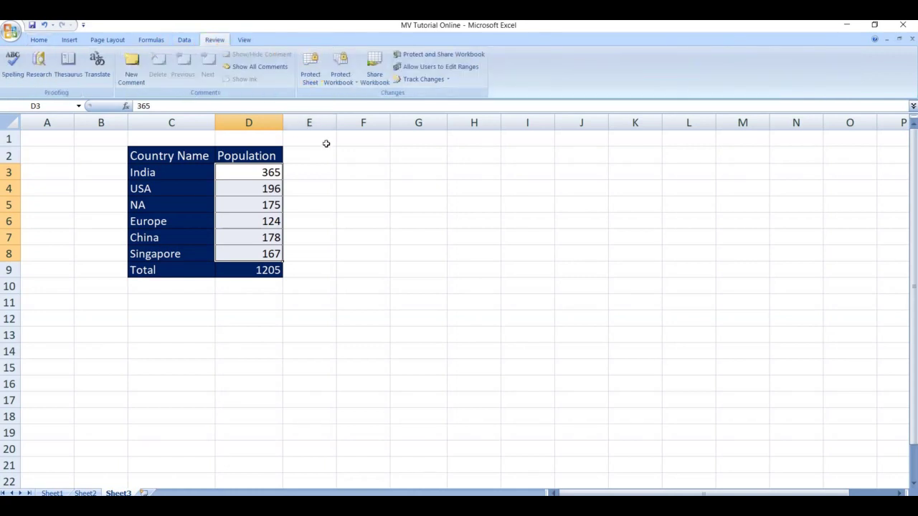
left_click(312, 74)
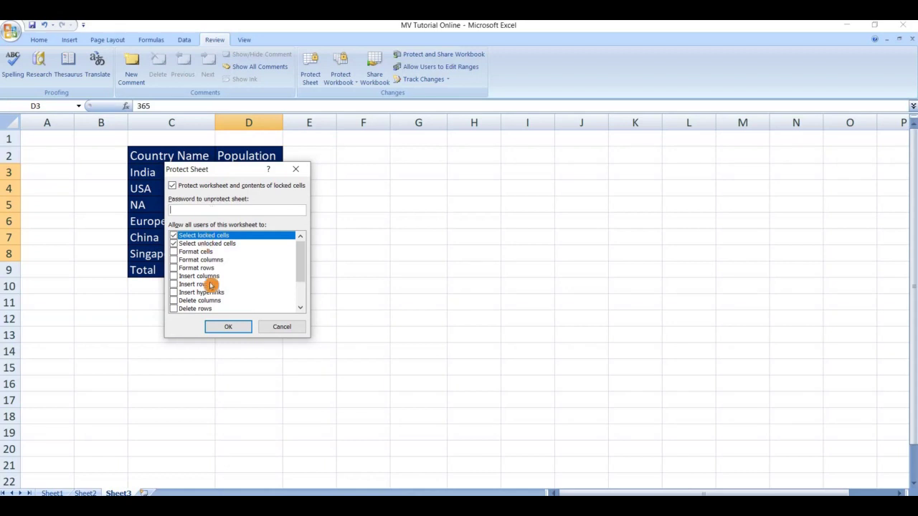
left_click(220, 330)
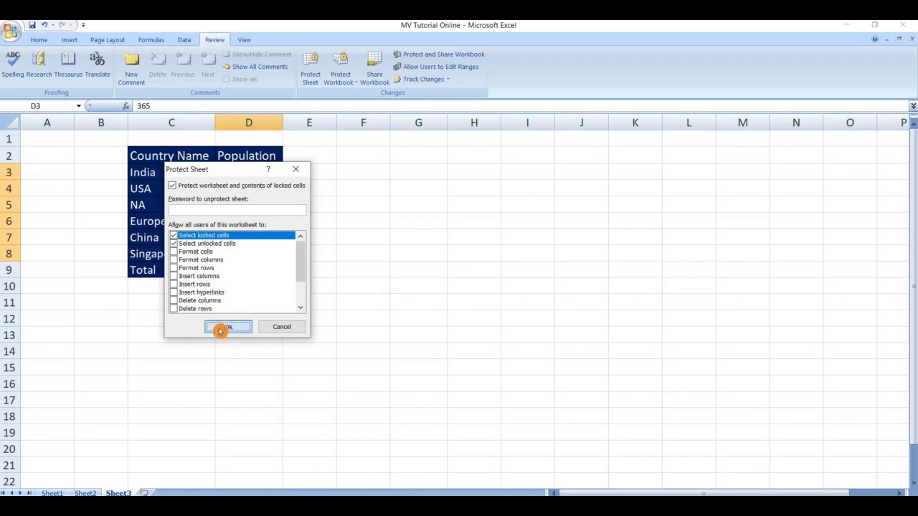
left_click(401, 340)
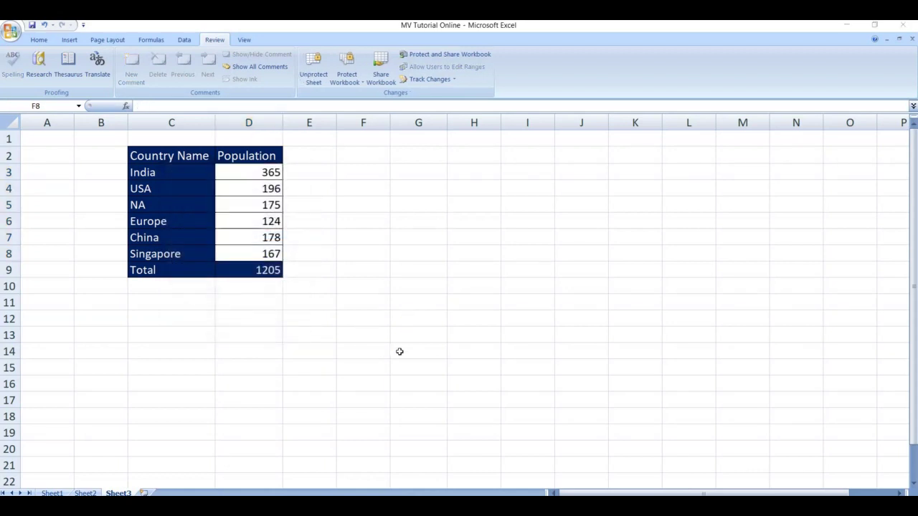
Step: Change India's population in D3 from 365 to 265, making the Total 1105
double_click(260, 173)
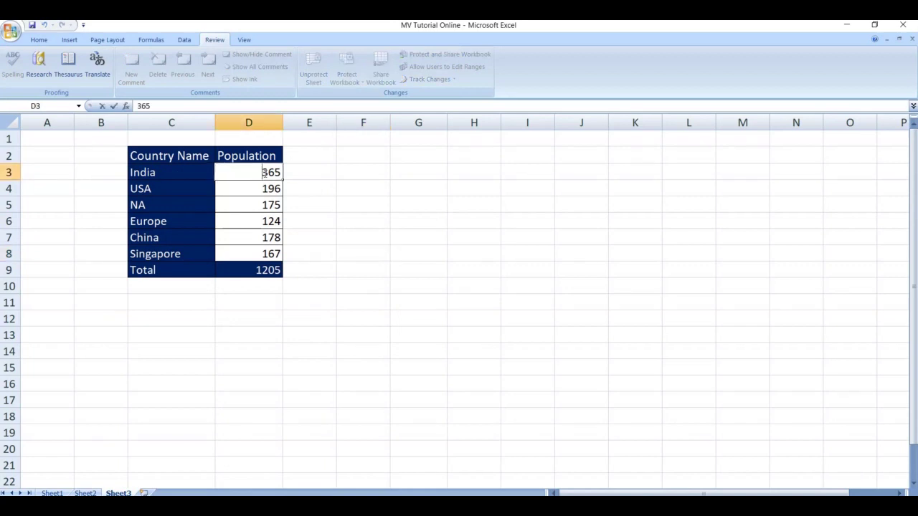
key("Delete")
type("2")
left_click(403, 334)
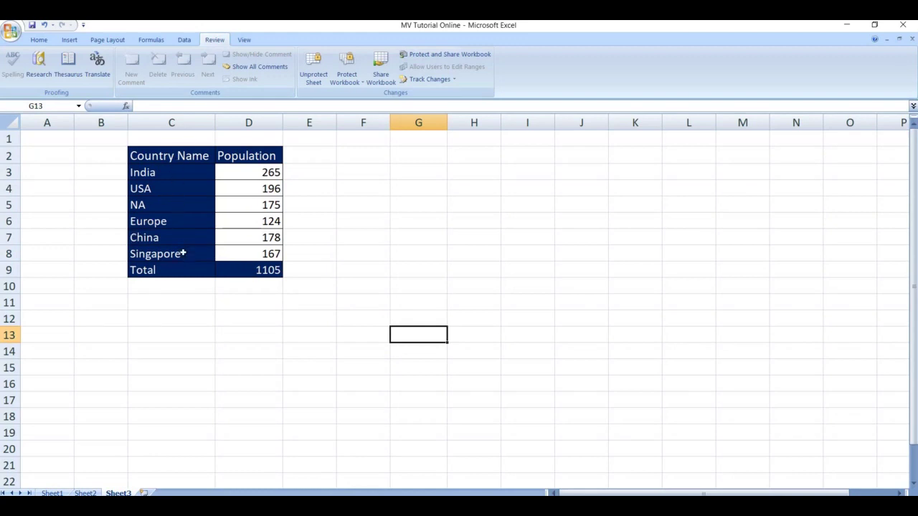
Step: Try editing the locked country cell C5 and dismiss the protection warning
left_click(173, 211)
double_click(173, 212)
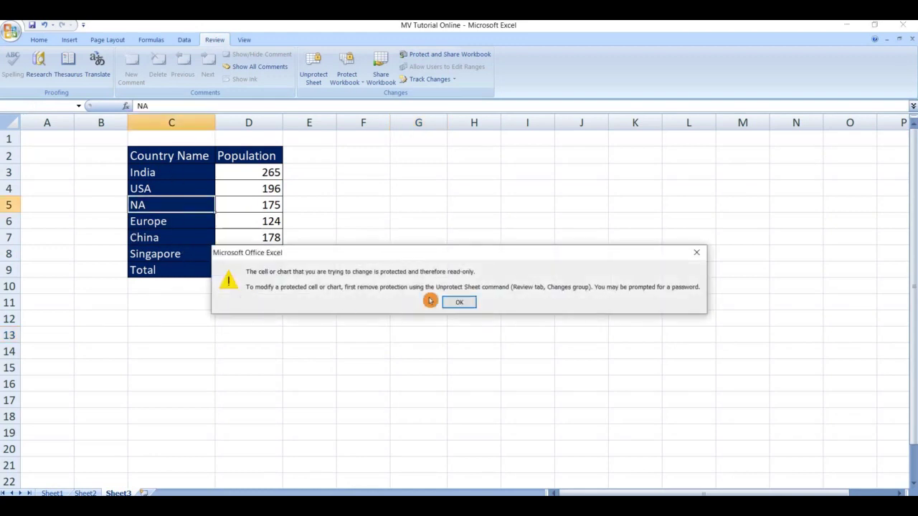
left_click(462, 304)
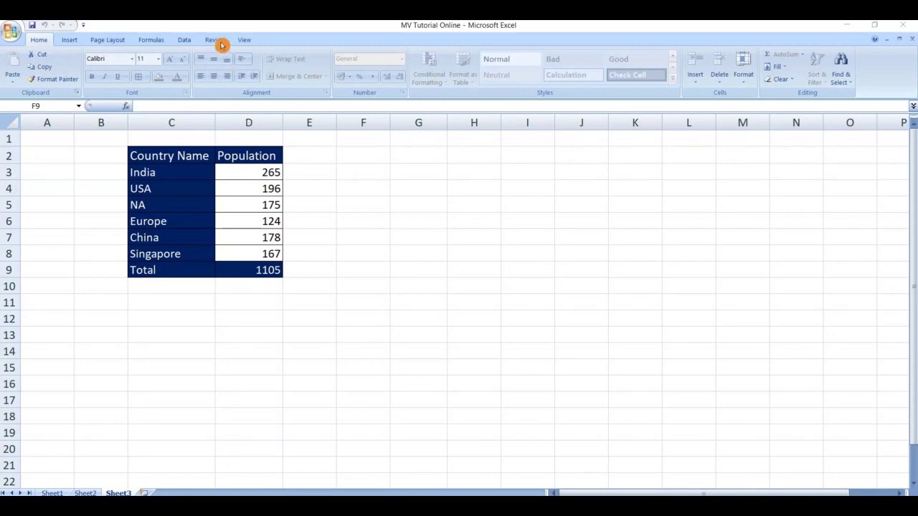
Step: Unprotect Sheet3, then open the Protect Sheet dialog and close it without applying
left_click(219, 42)
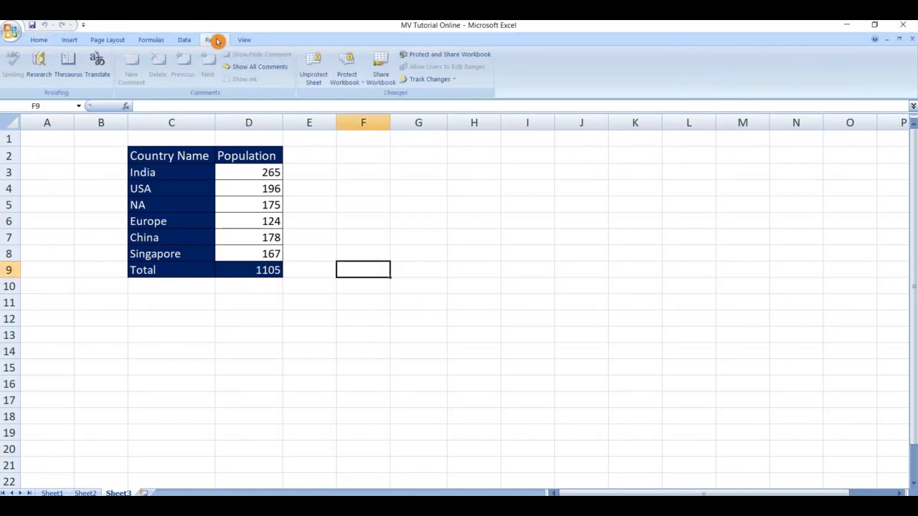
left_click(317, 78)
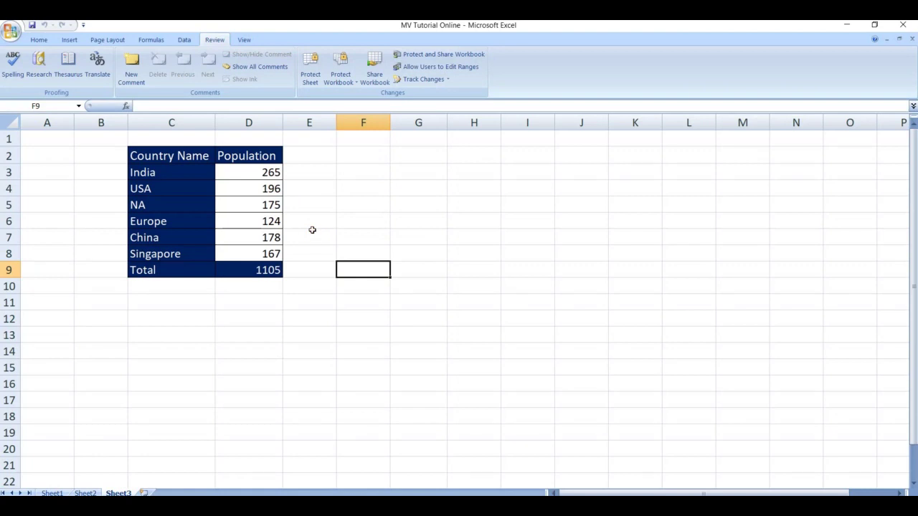
left_click(309, 254)
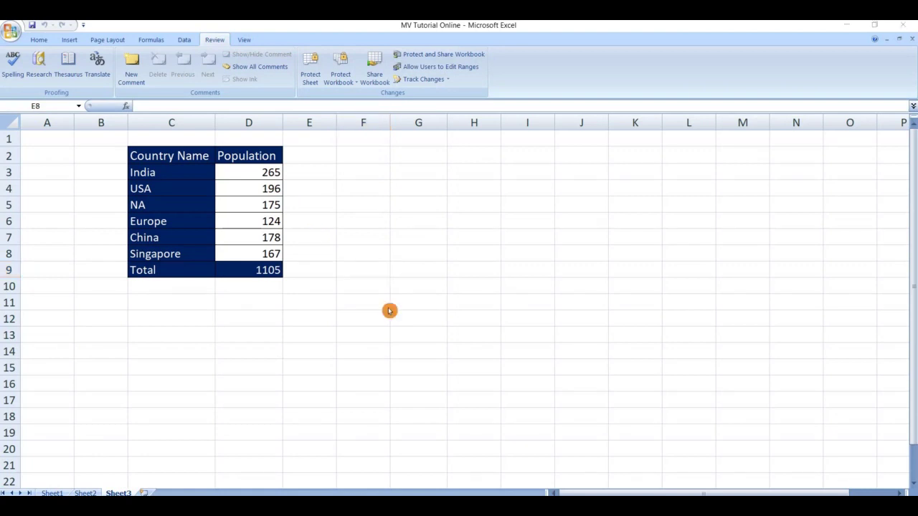
left_click(310, 74)
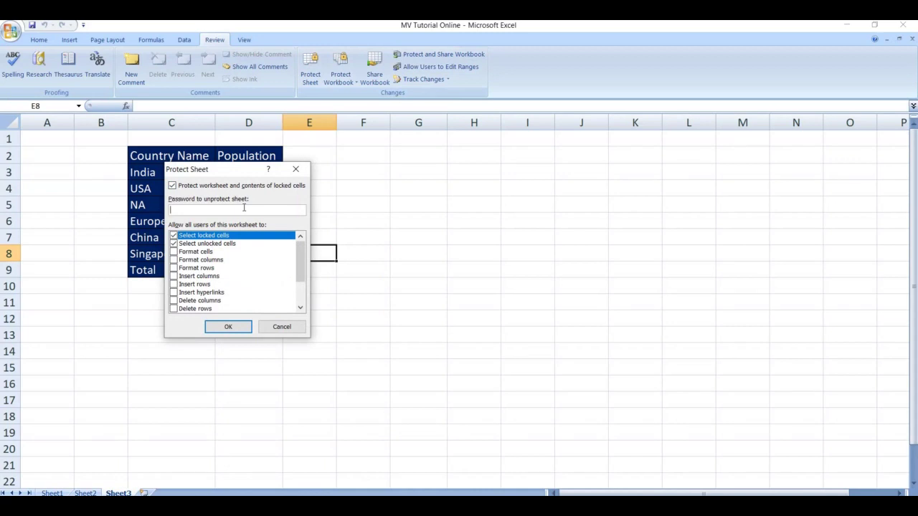
left_click(294, 173)
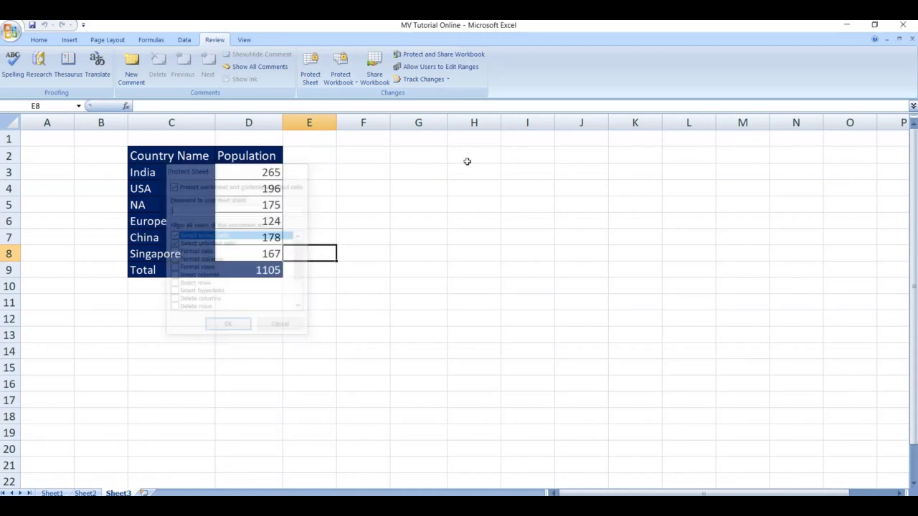
Step: Close the Excel workbook and select the MV Tutorial Online file on the Desktop
left_click(908, 25)
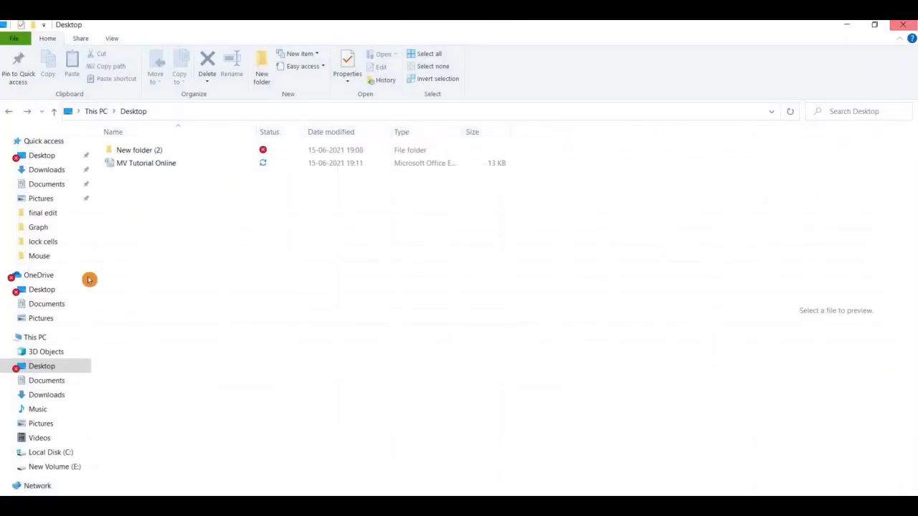
left_click(140, 166)
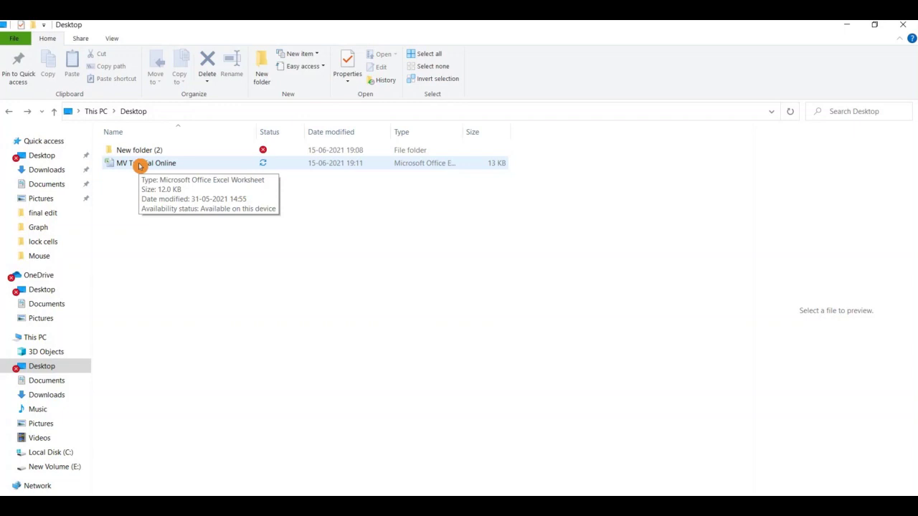
left_click(140, 165)
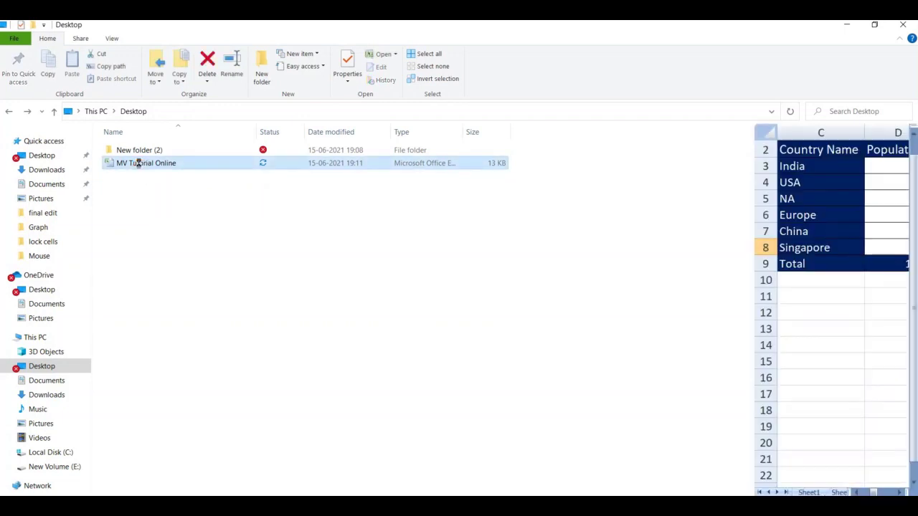
Step: Copy and paste the workbook on the Desktop to create 'MV Tutorial Online - Copy'
right_click(156, 165)
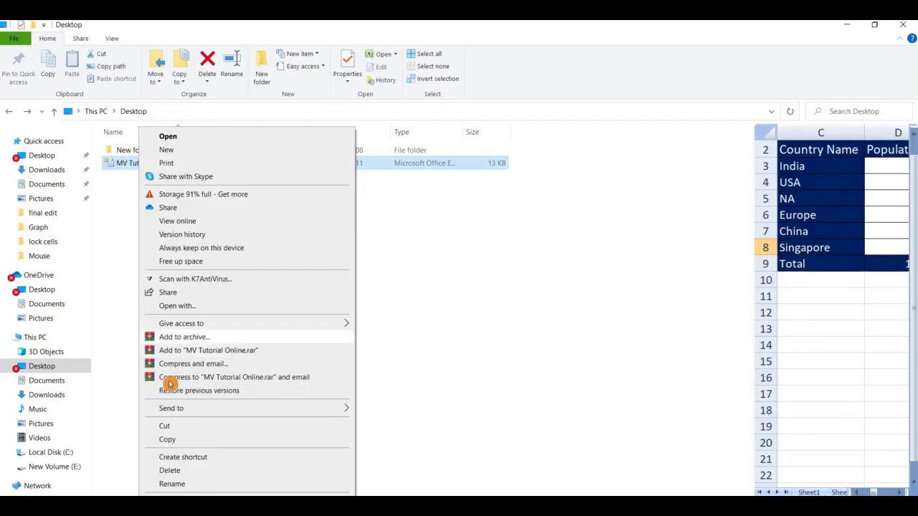
left_click(170, 440)
right_click(176, 216)
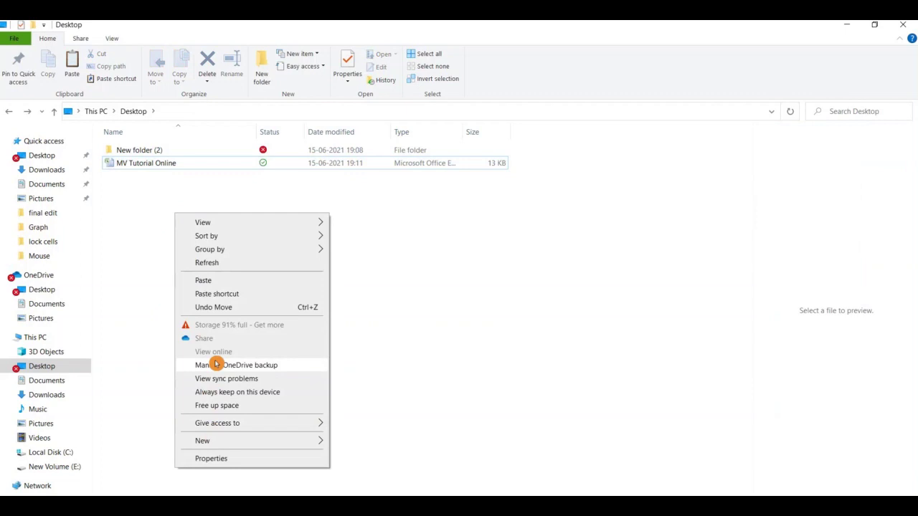
left_click(209, 281)
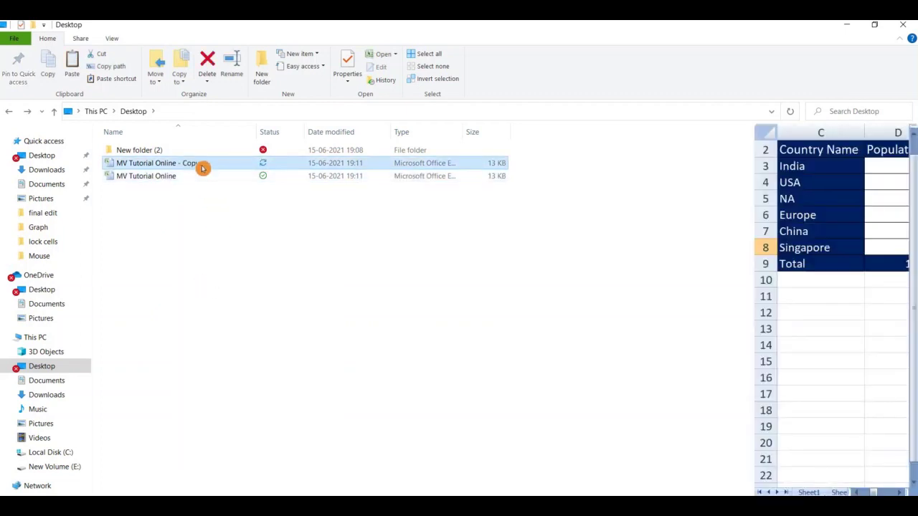